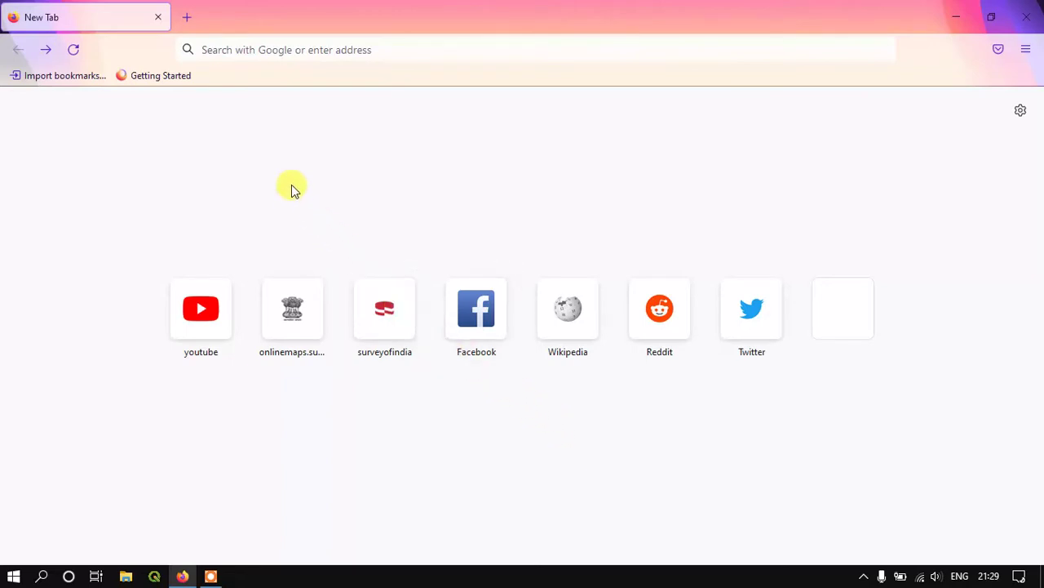
Step: Run a Google search for 'survey of india' from the Firefox address bar
click(319, 46)
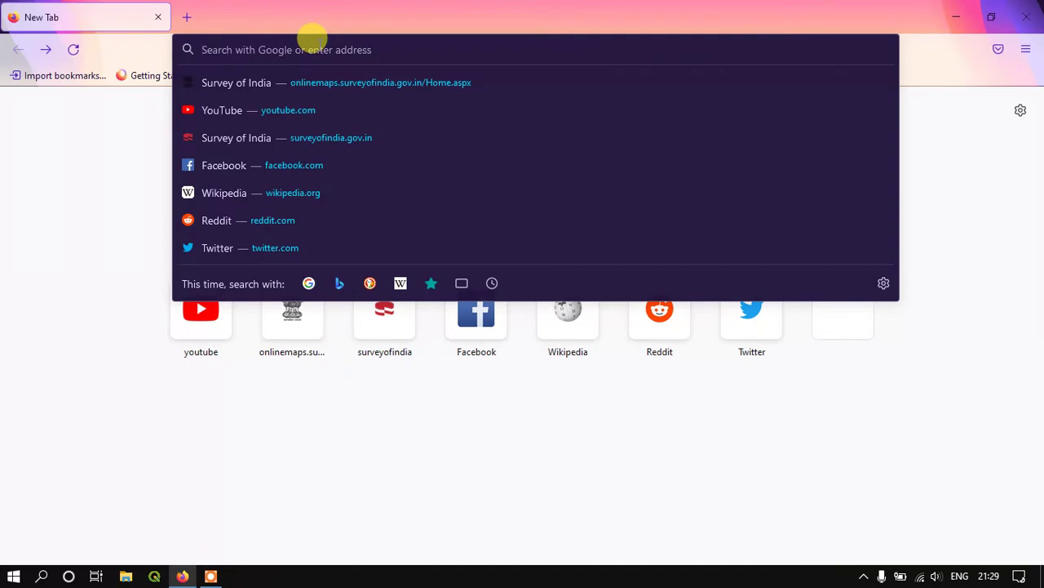
text(surve)
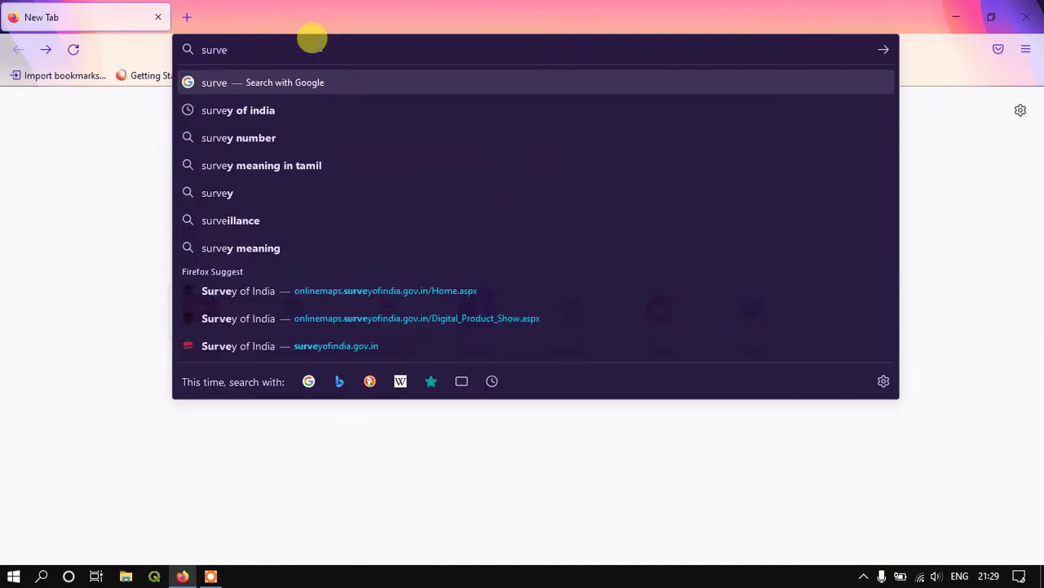
text(y of i)
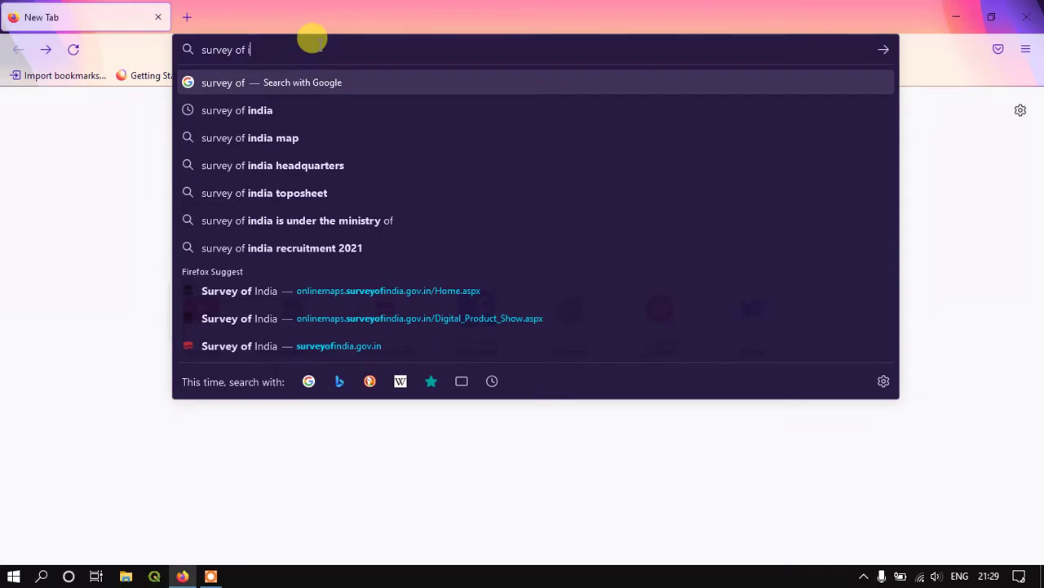
text(ndia)
key(Return)
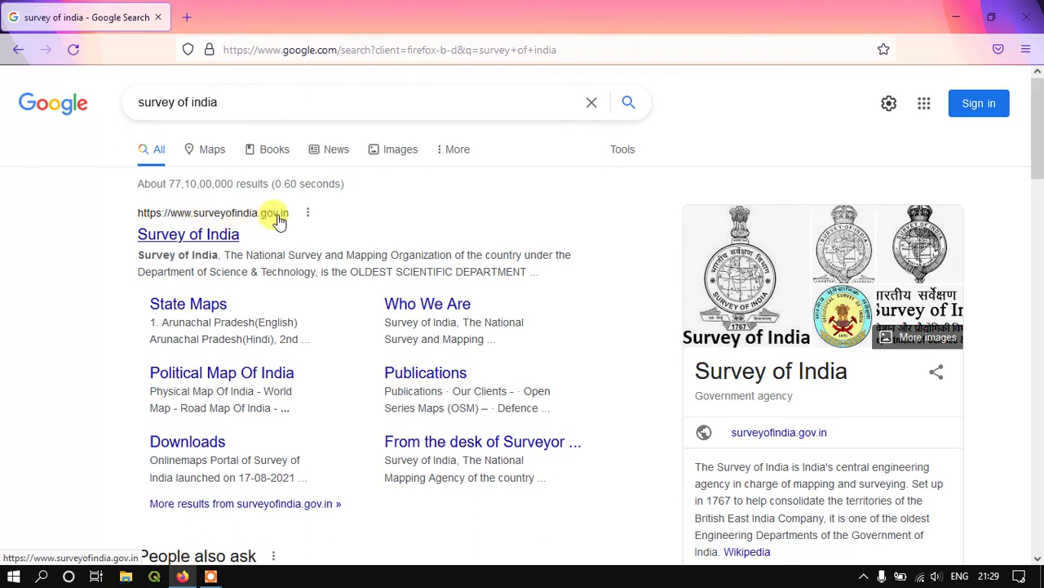
Step: Open the official surveyofindia.gov.in result and bring up the Maps Services submenu
click(210, 236)
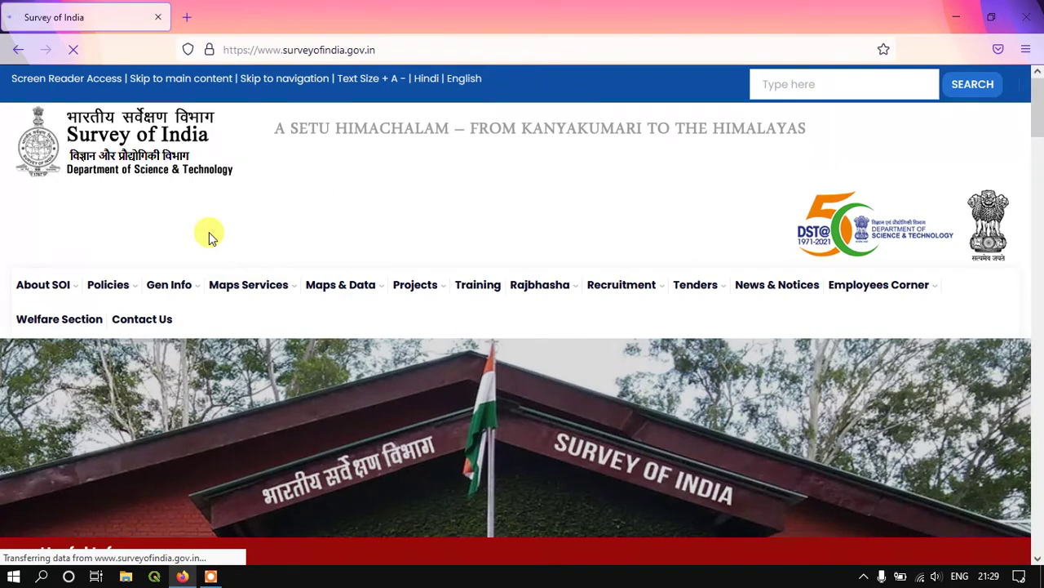
mouse_move(334, 284)
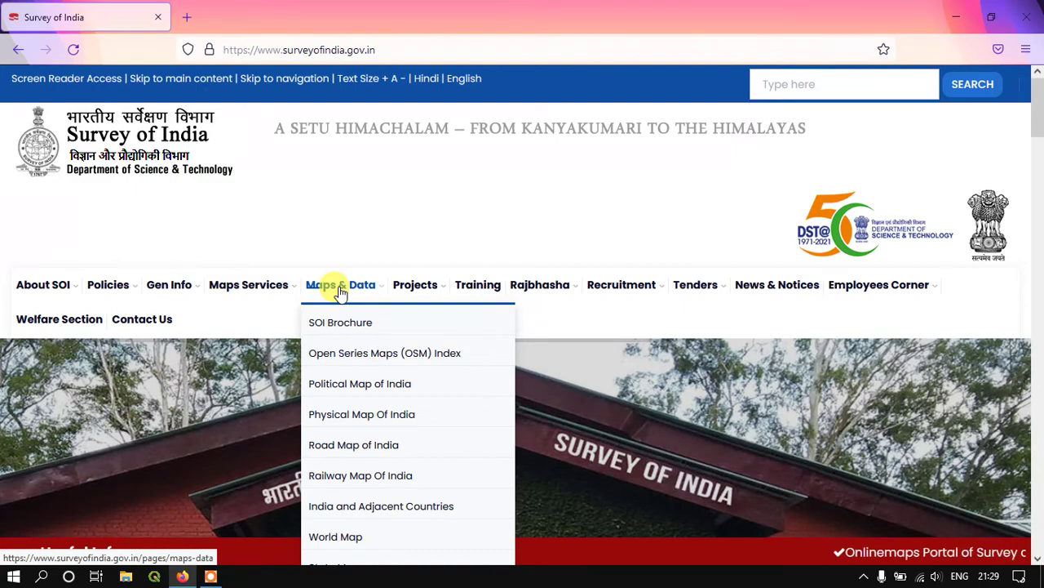
mouse_move(275, 287)
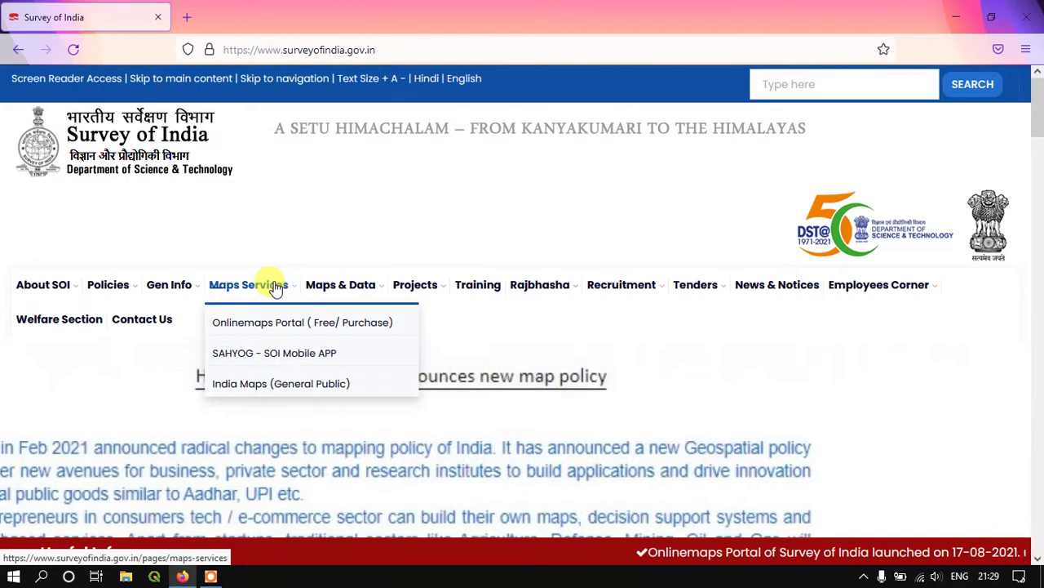
Step: Choose Onlinemaps Portal (Free/Purchase) from the Maps Services submenu
click(278, 327)
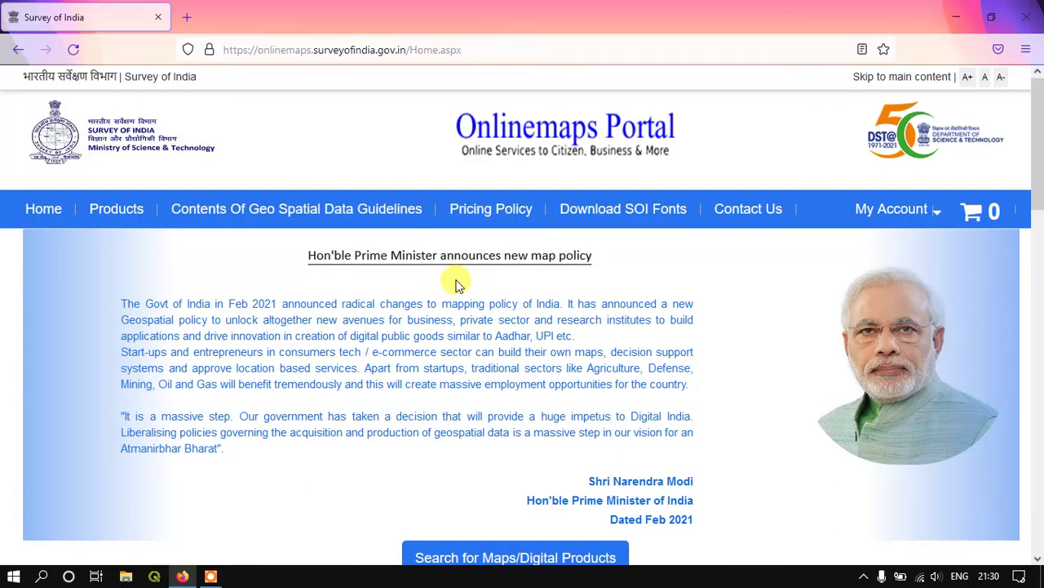
Step: Open Products and filter the catalogue to Open Series Map (Free Pdf), showing sheet OVSF/50K/51
click(117, 214)
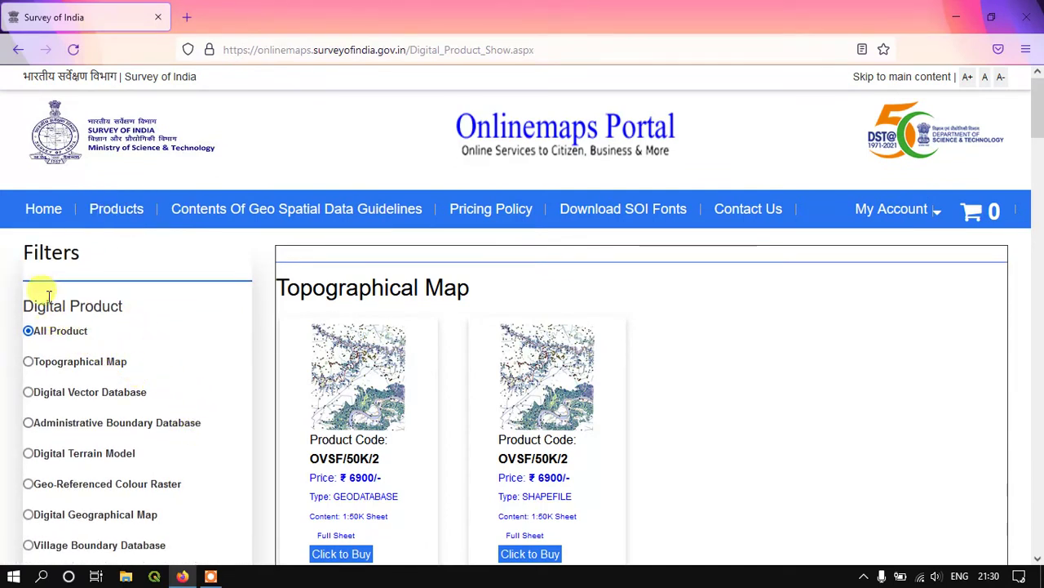
click(117, 209)
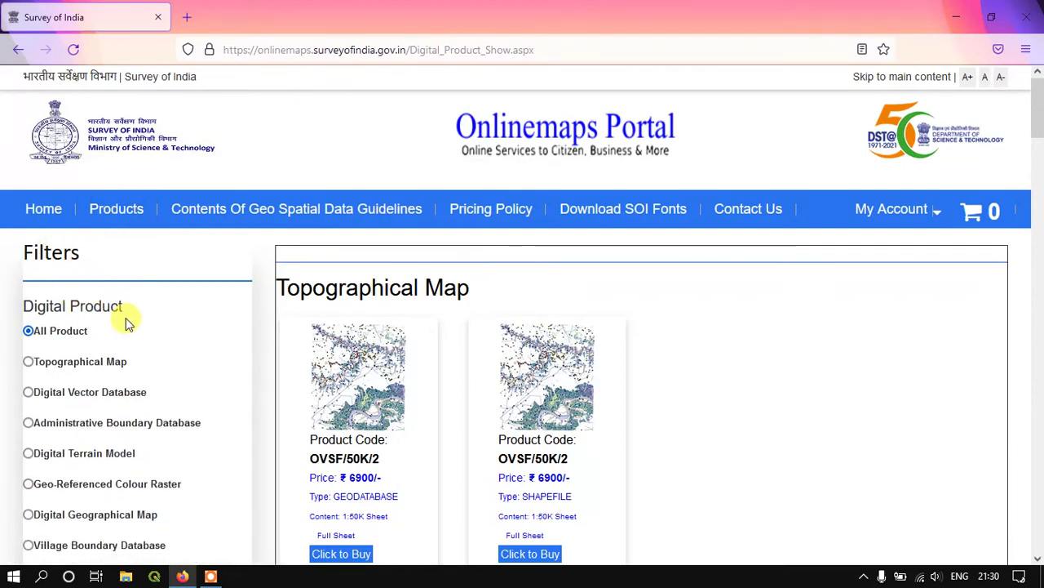
scroll(123, 351, down, 3)
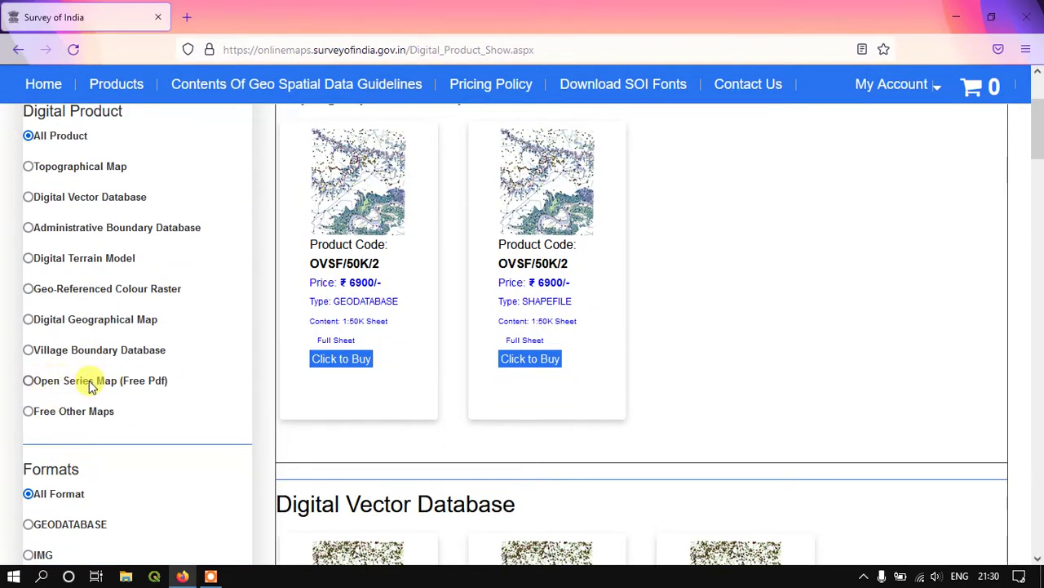
click(28, 381)
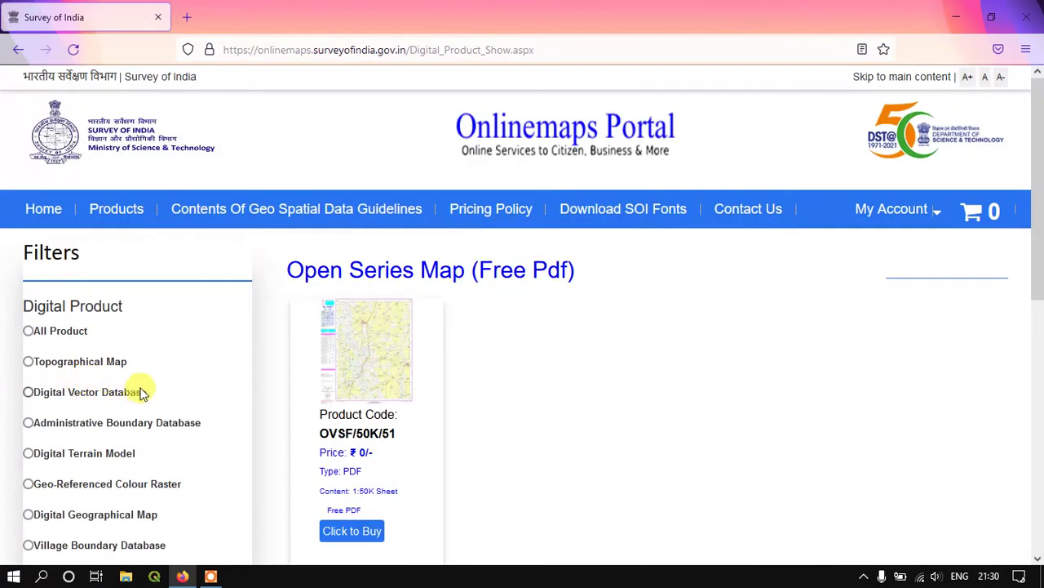
scroll(572, 367, down, 1)
scroll(571, 367, down, 2)
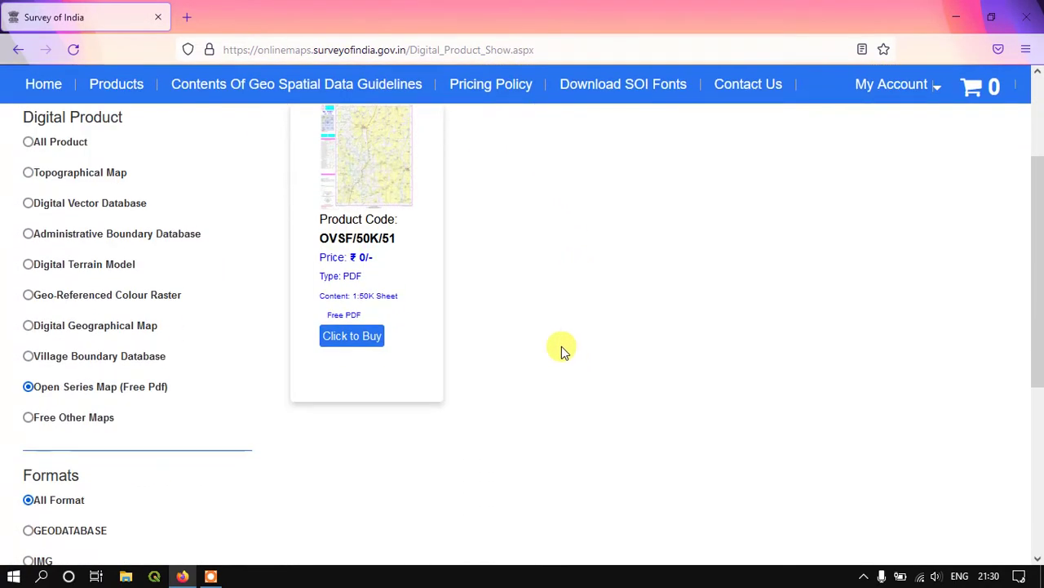
scroll(559, 350, up, 3)
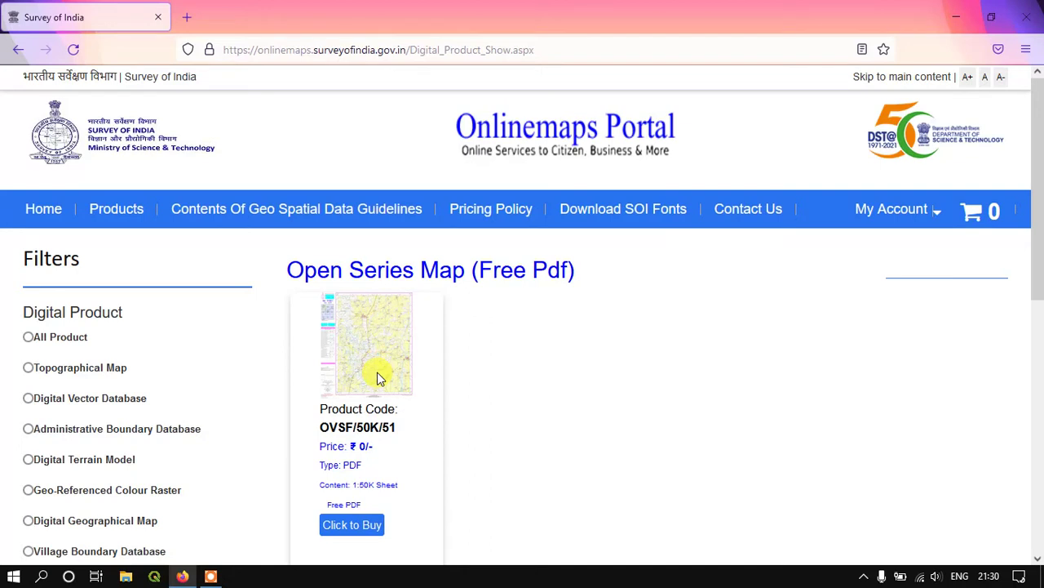
Step: Open the free map's download page and look up sheets with PUDUCHERRY as the state
click(343, 531)
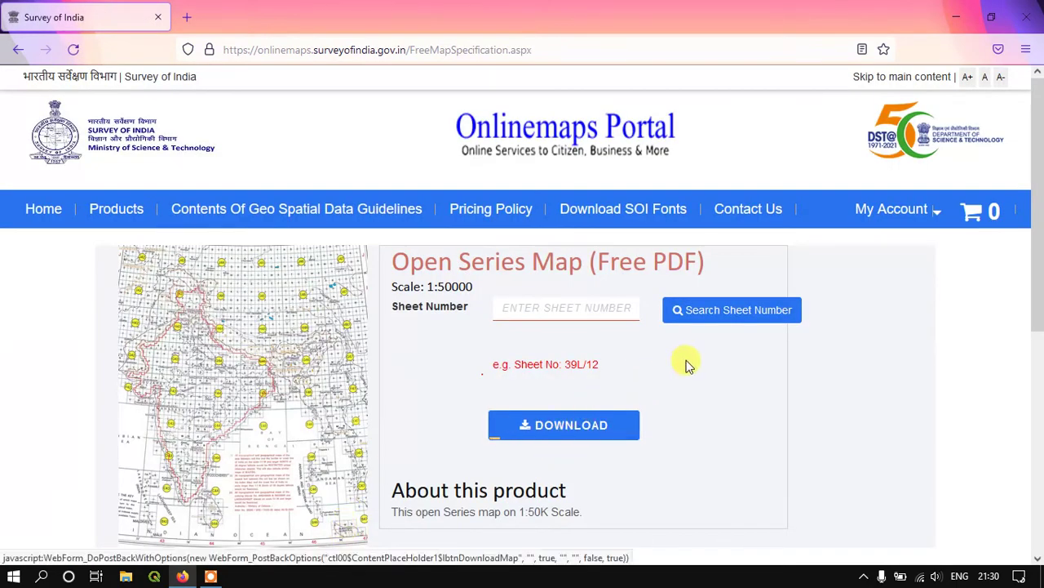
scroll(767, 364, down, 2)
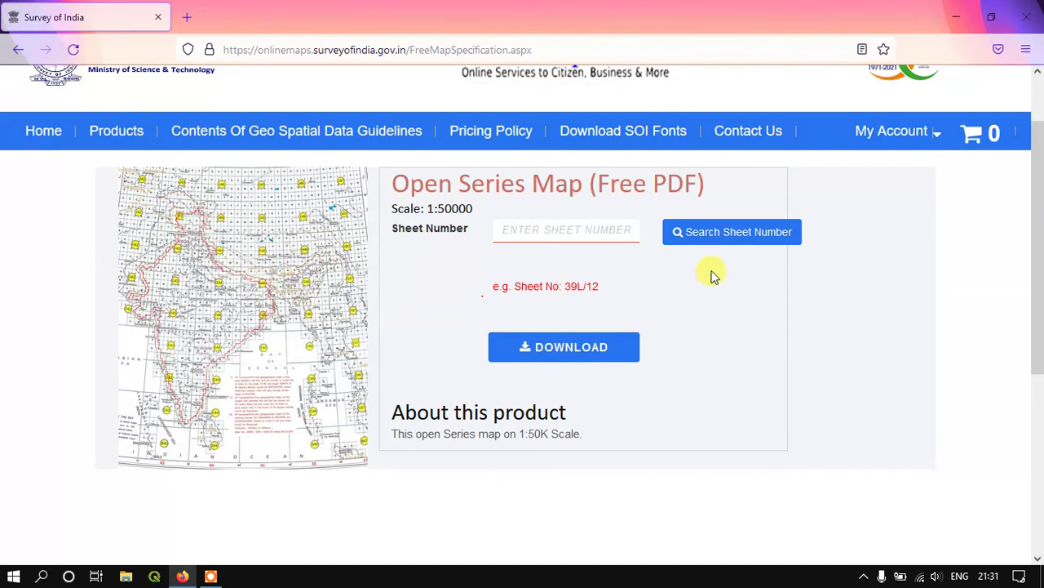
click(755, 233)
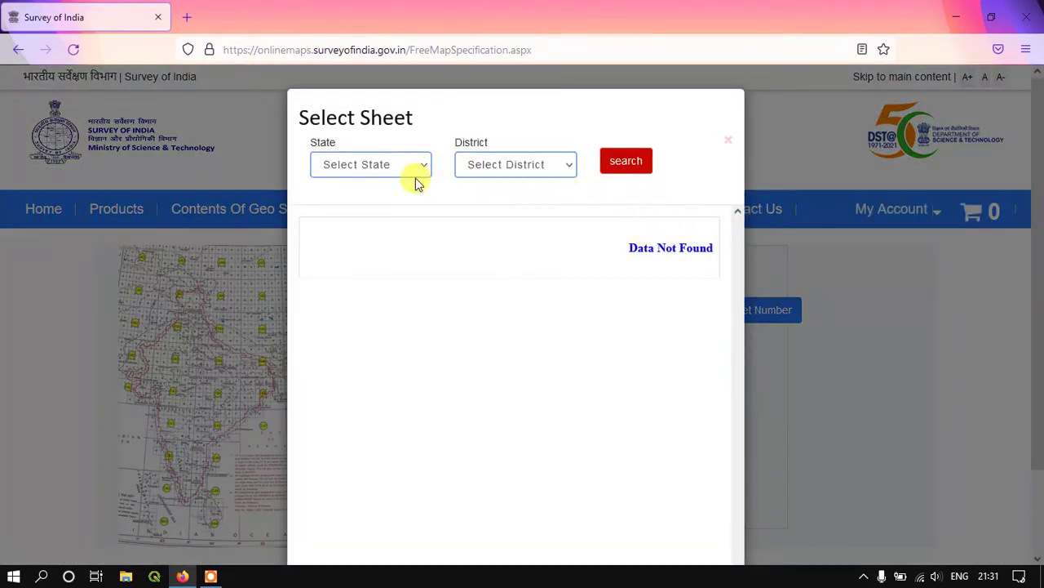
click(397, 172)
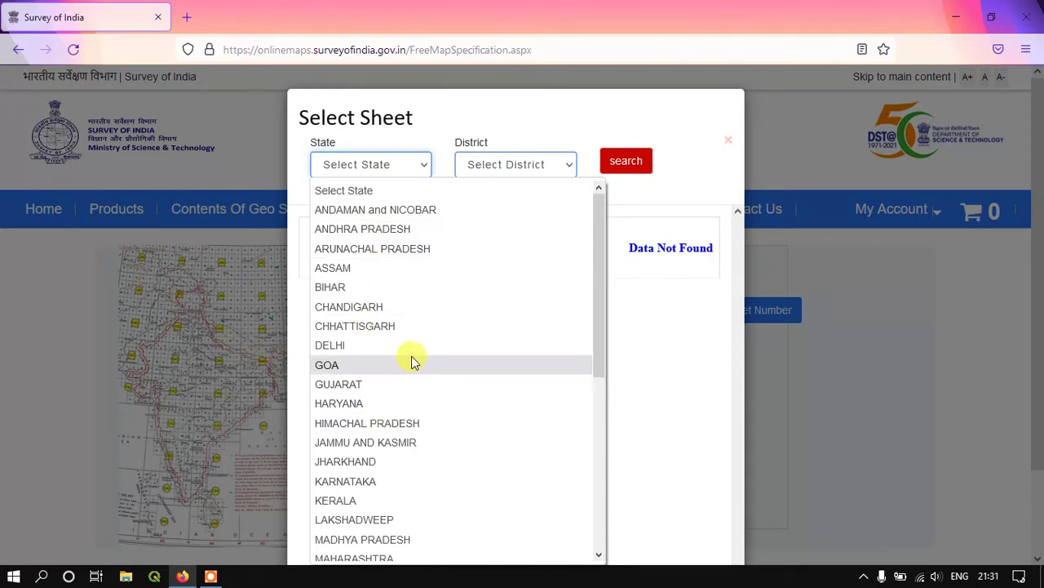
scroll(410, 361, down, 2)
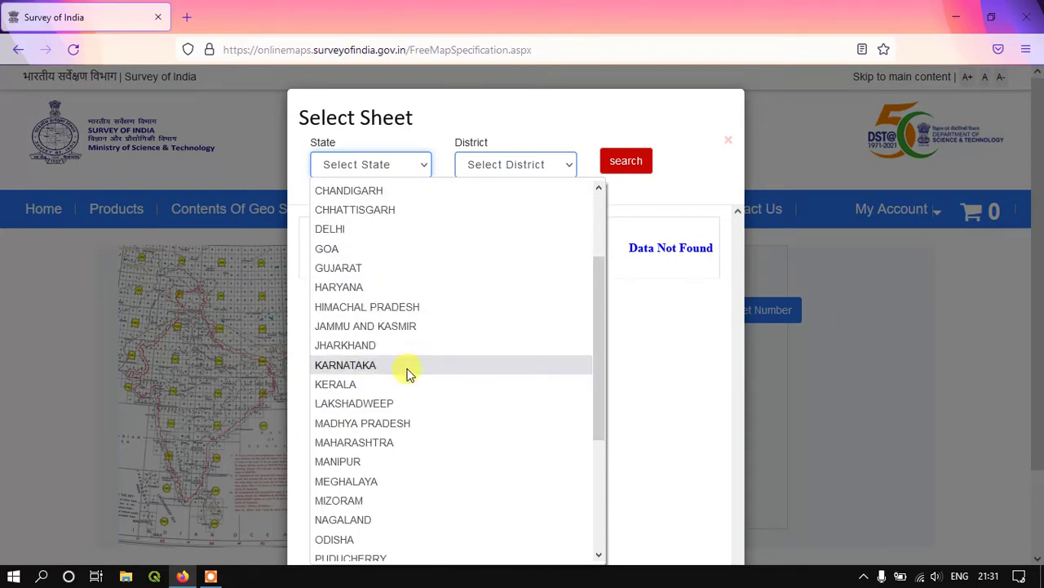
scroll(401, 386, down, 2)
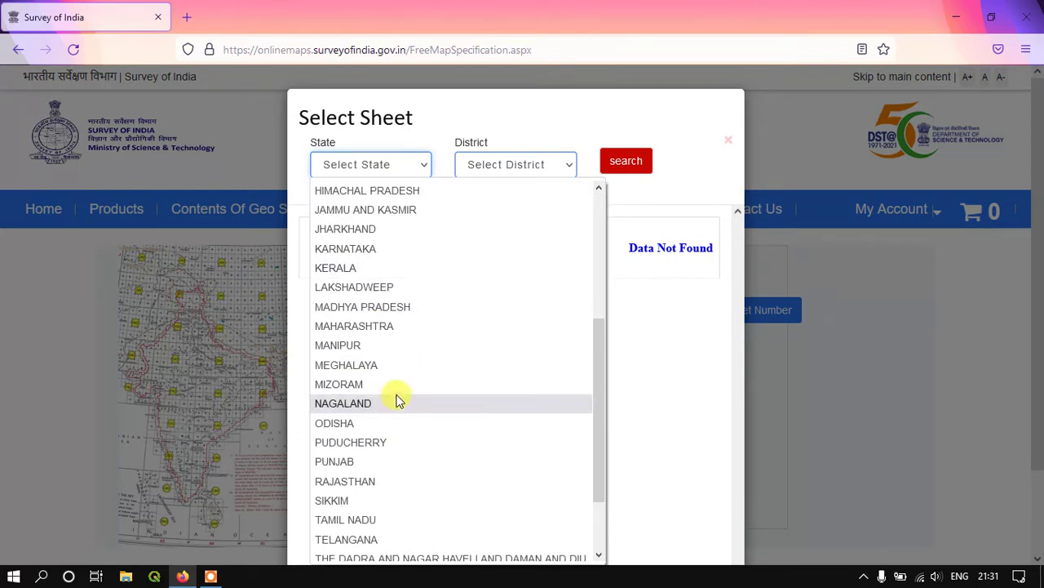
click(383, 444)
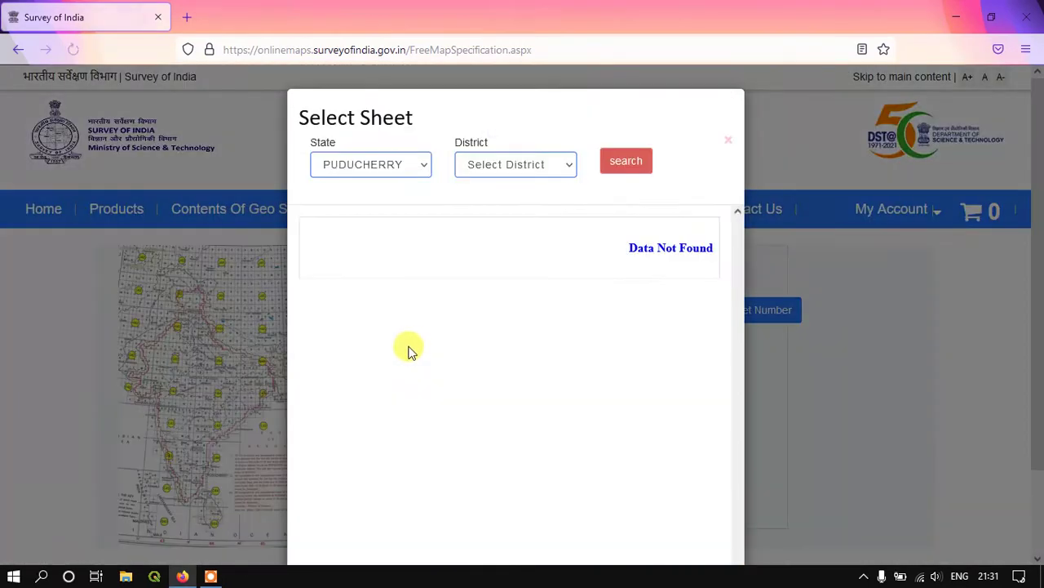
Step: Pick KARAIKAL as the district and select sheet 58N/13 (C44H13)
click(520, 167)
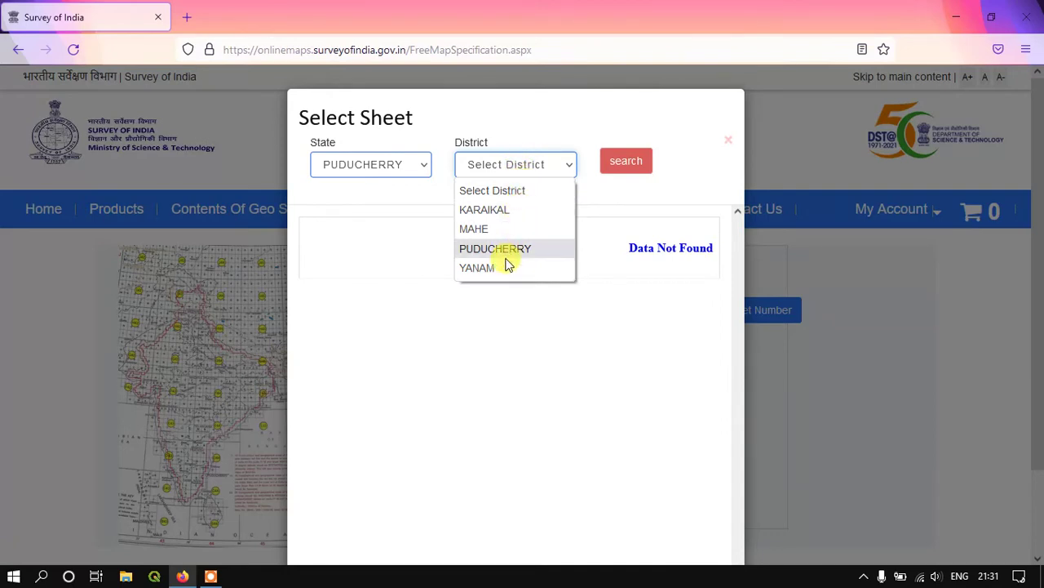
click(506, 211)
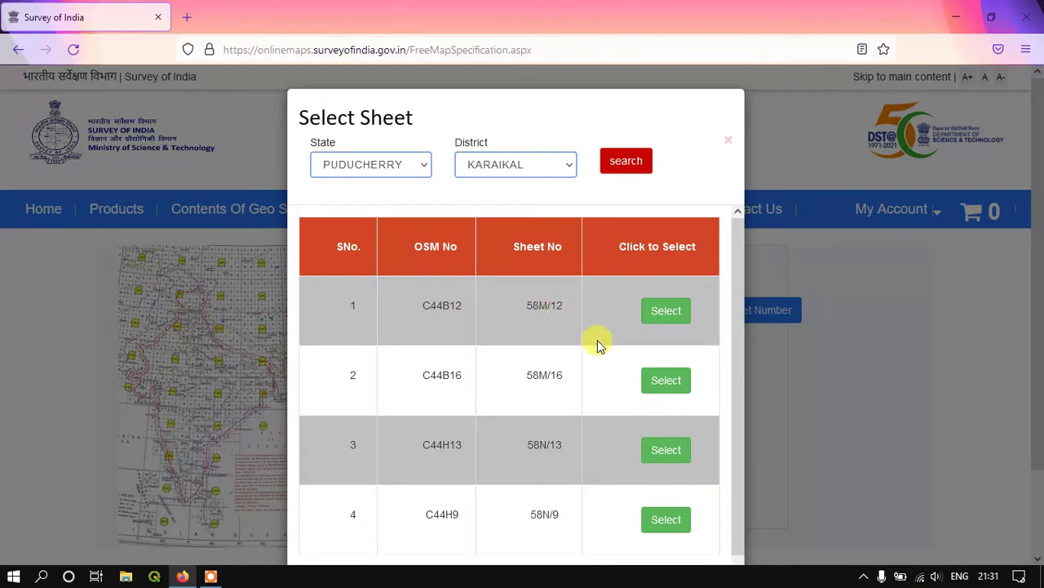
scroll(597, 346, down, 1)
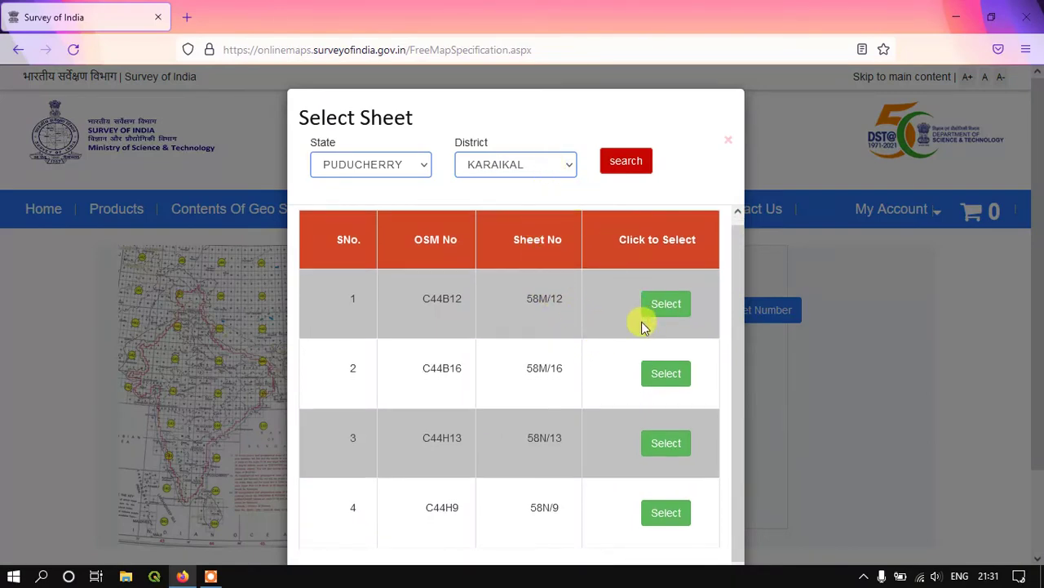
scroll(569, 392, down, 1)
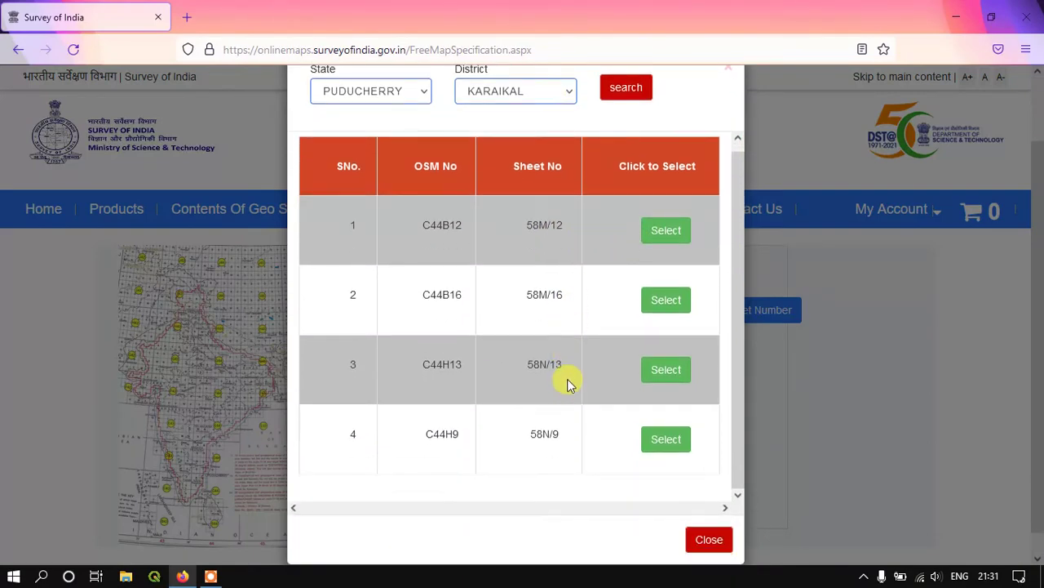
scroll(589, 345, down, 1)
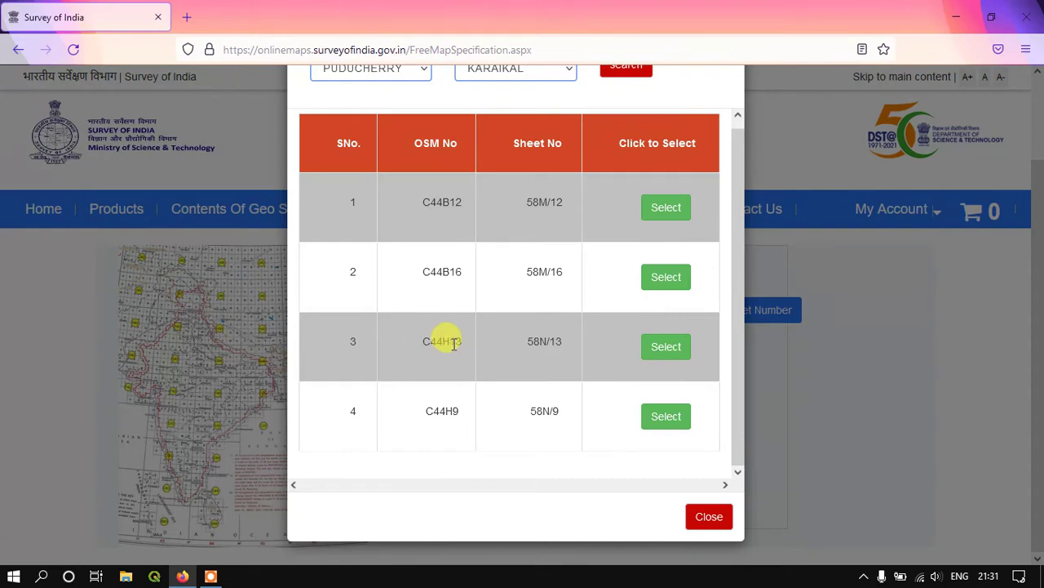
click(662, 349)
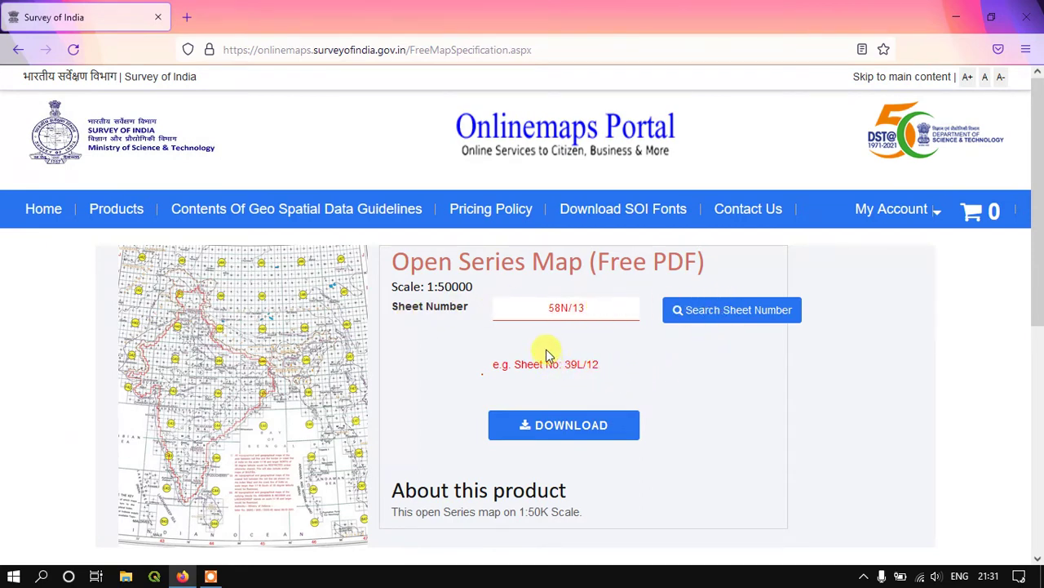
Step: Select the 58N/13 sheet number and request its free PDF download
drag(547, 308, 604, 307)
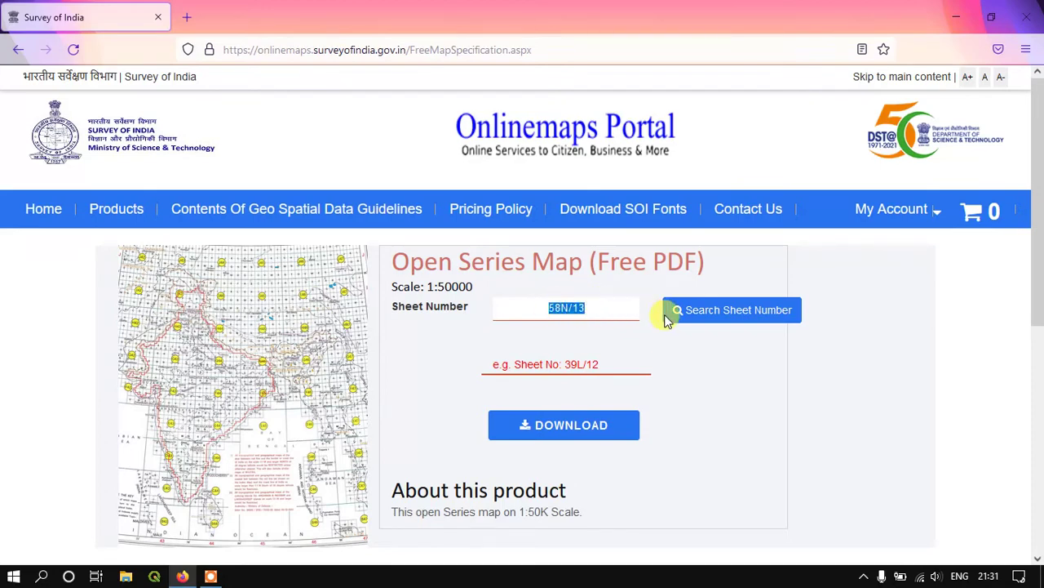
scroll(747, 383, down, 1)
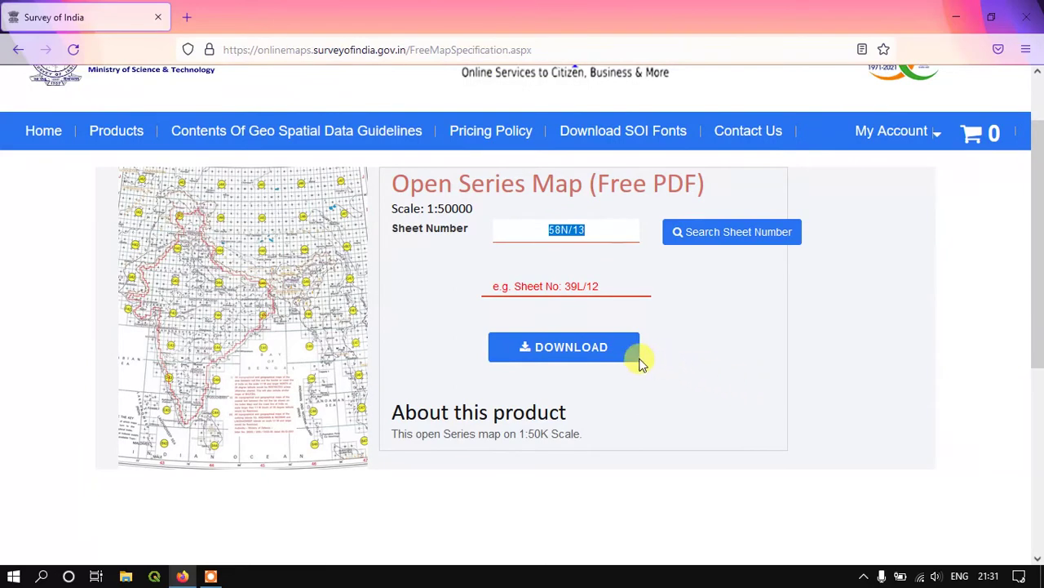
click(551, 351)
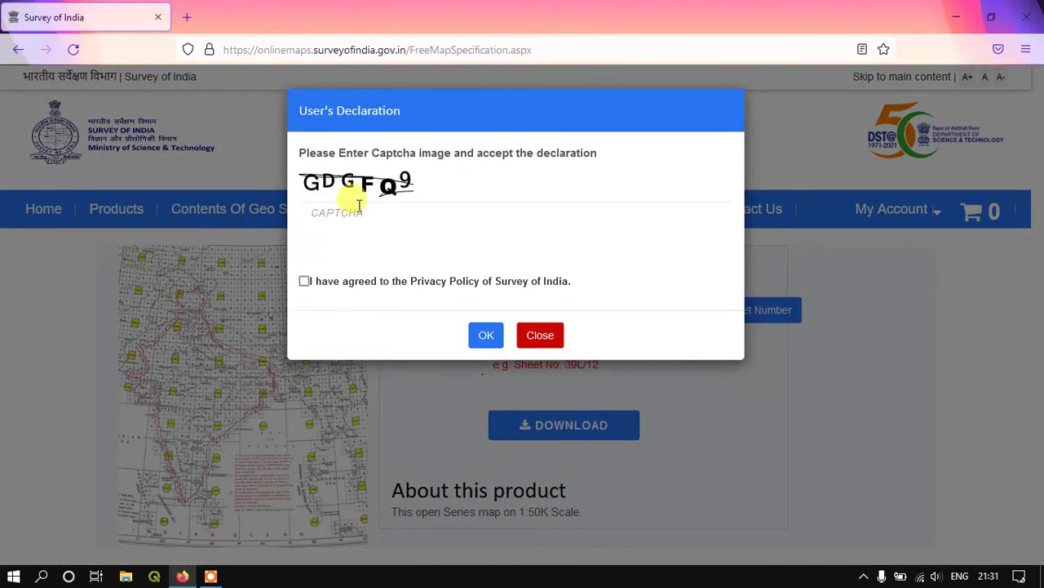
Step: Enter the captcha, accept the privacy policy and submit the User's Declaration
click(367, 213)
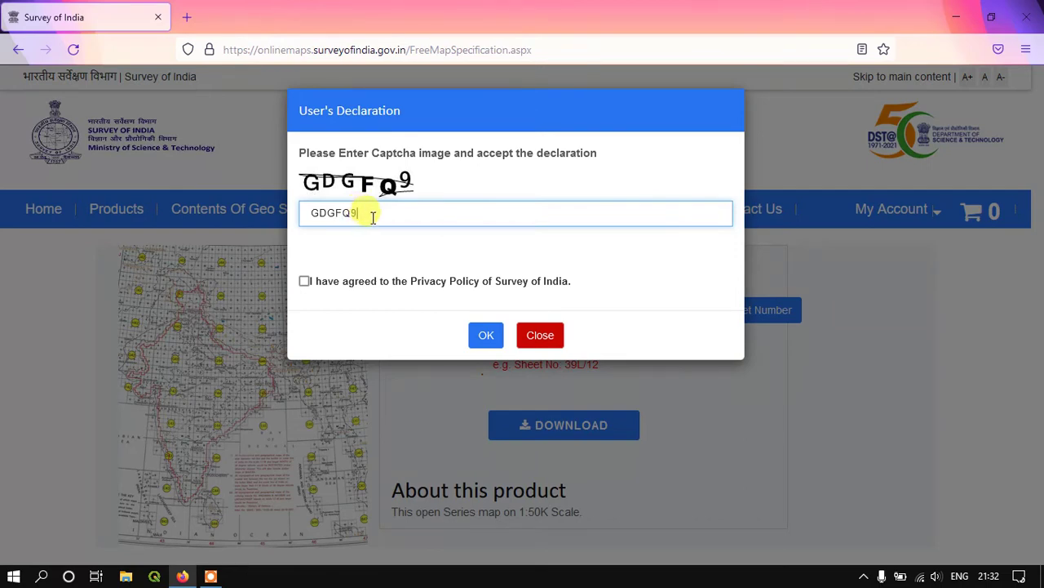
click(304, 281)
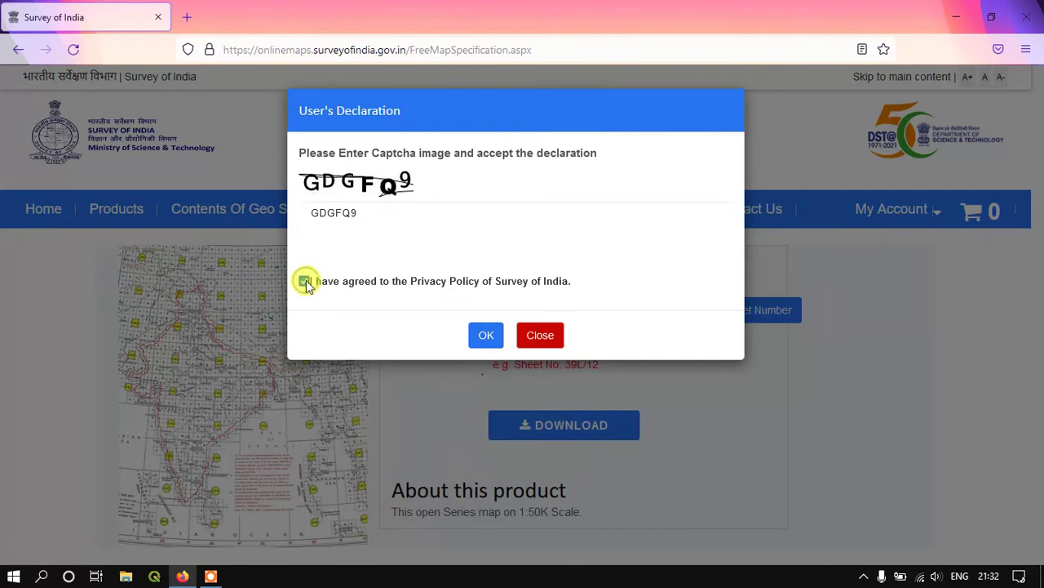
click(481, 333)
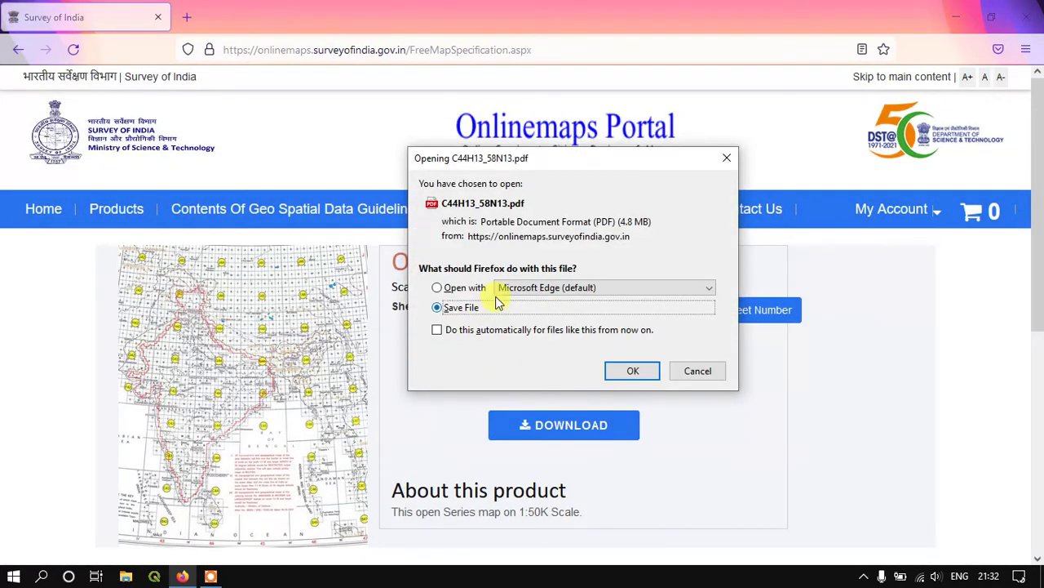
Step: Save C44H13_58N13.pdf to disk and open it from the Downloads panel
click(634, 372)
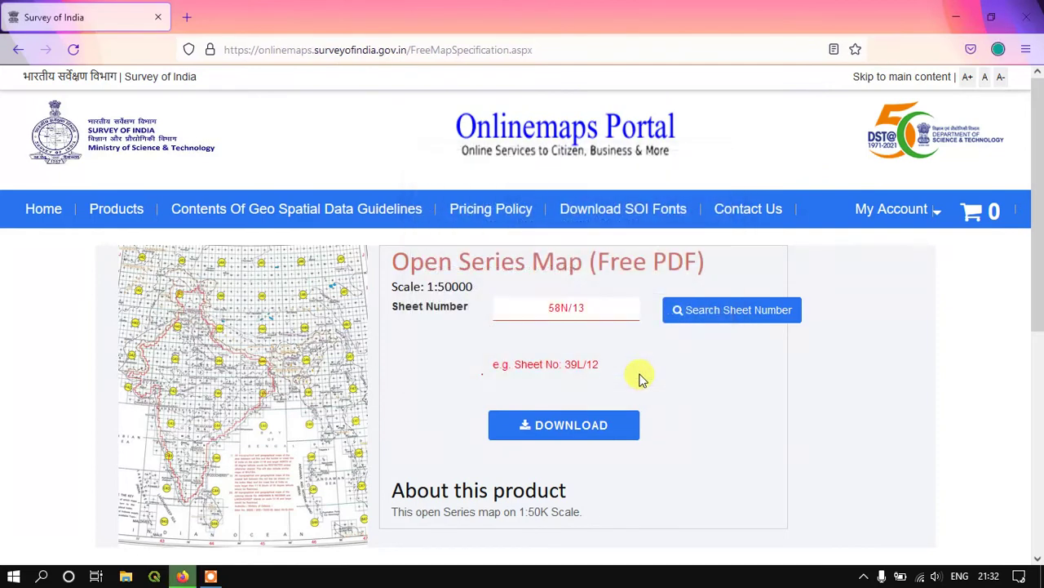
click(1000, 49)
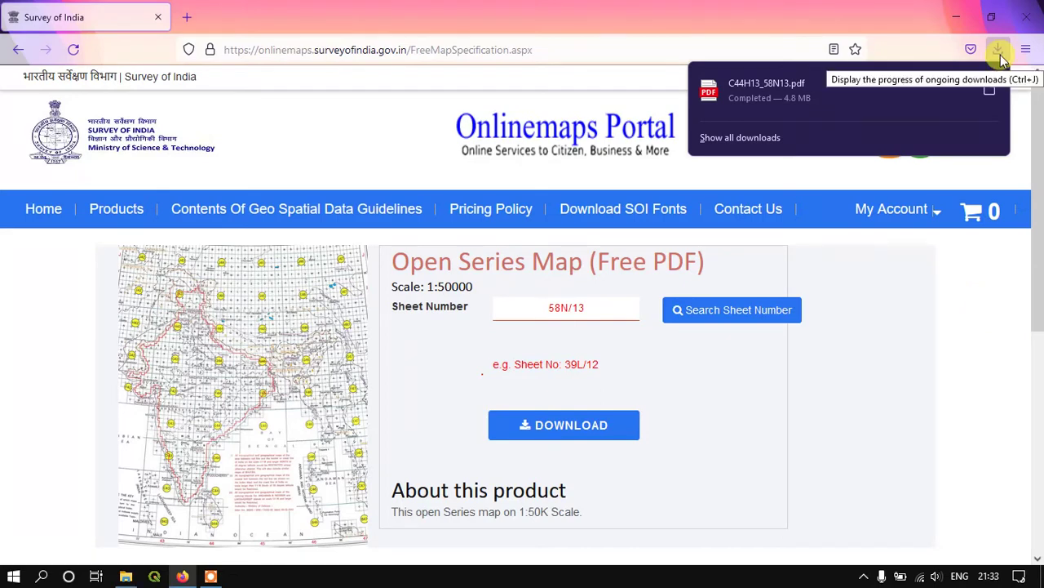
click(777, 97)
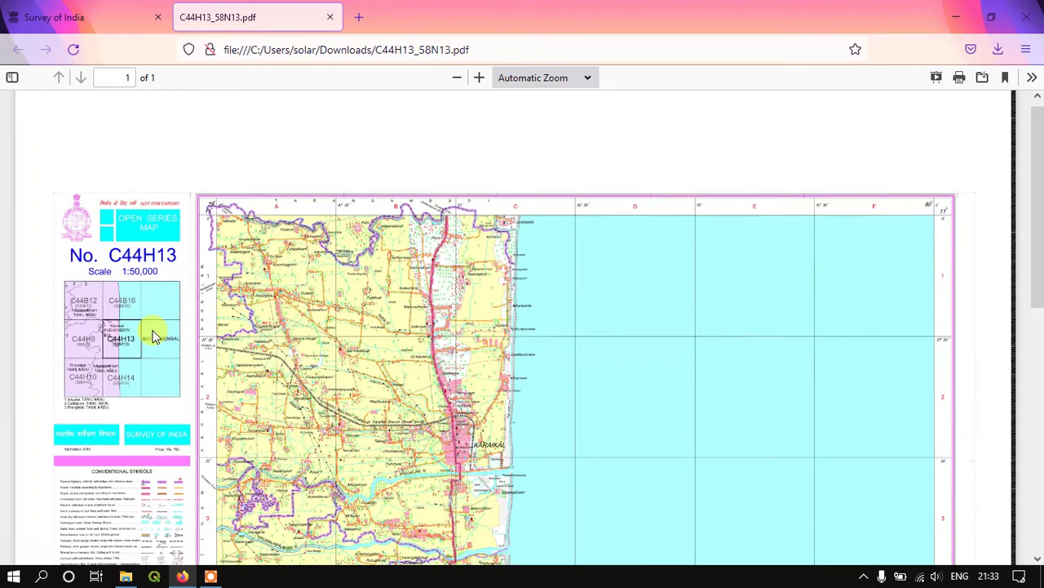
Step: Zoom the C44H13 sheet between 40% and 70% to read the sheet index and coastal towns
scroll(147, 319, down, 2)
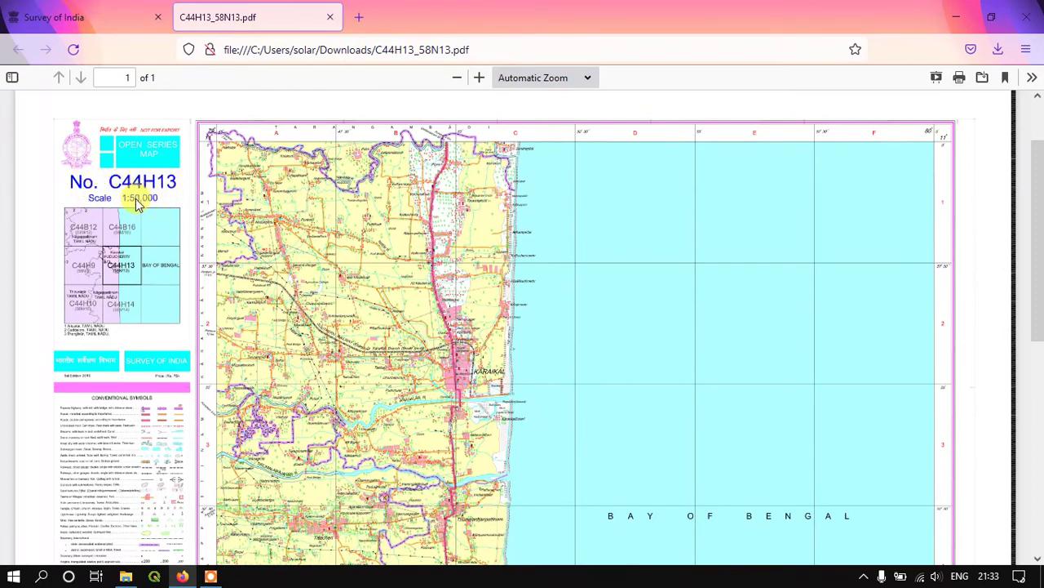
scroll(122, 179, up, 5)
scroll(130, 222, down, 3)
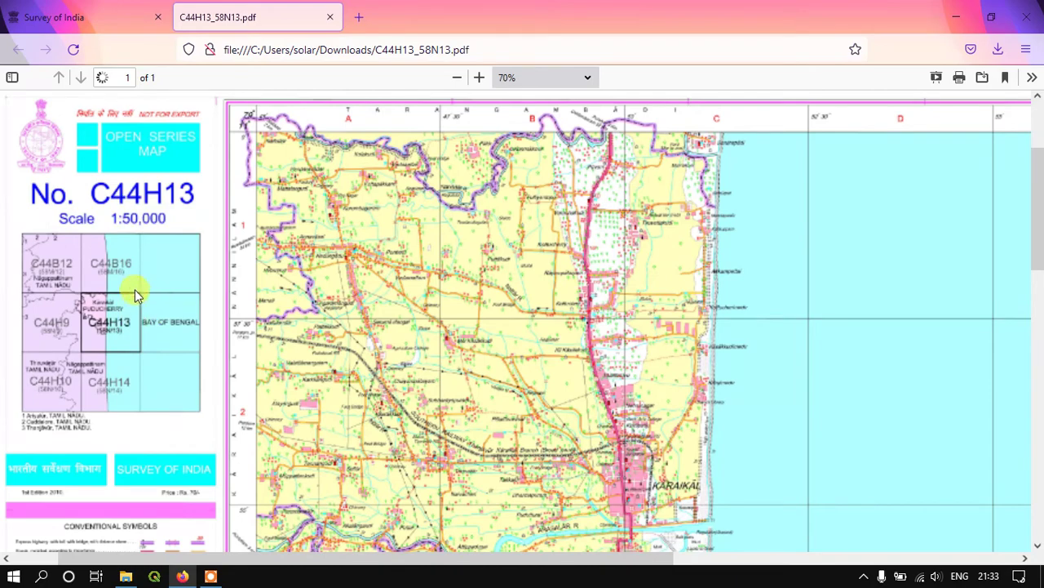
scroll(145, 288, down, 5)
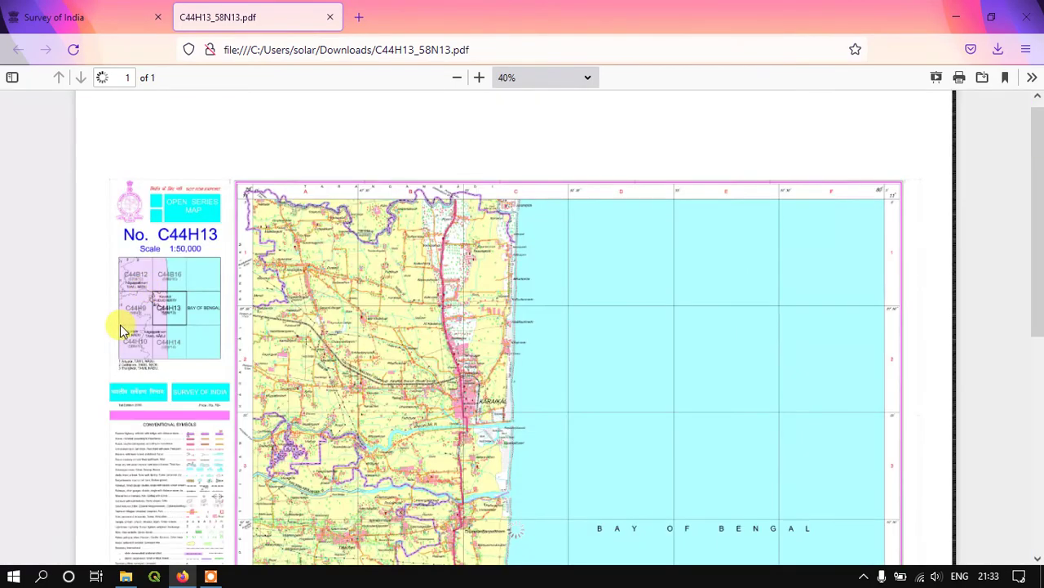
scroll(120, 326, up, 5)
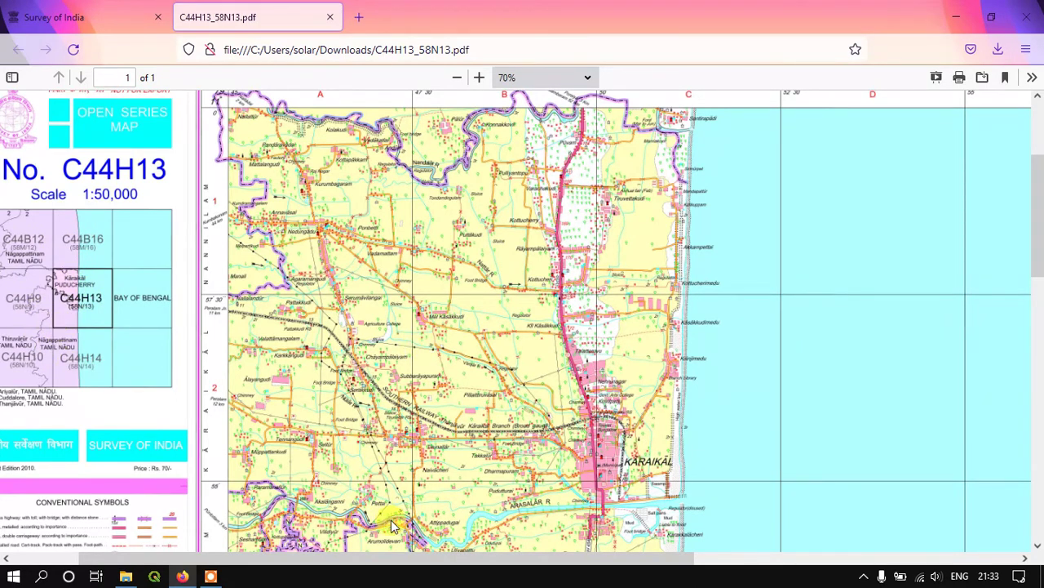
drag(562, 557, 461, 557)
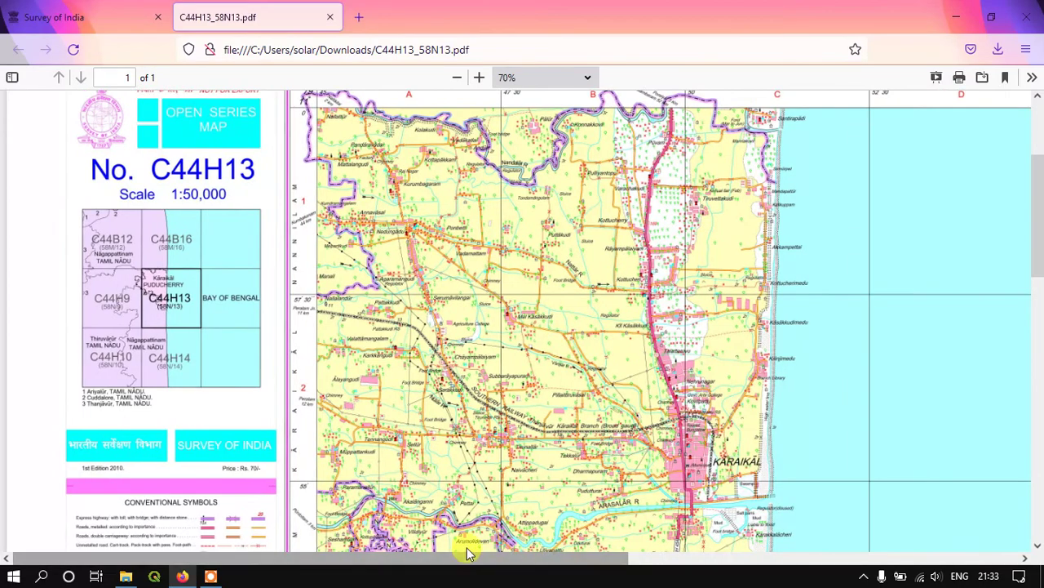
scroll(233, 430, down, 5)
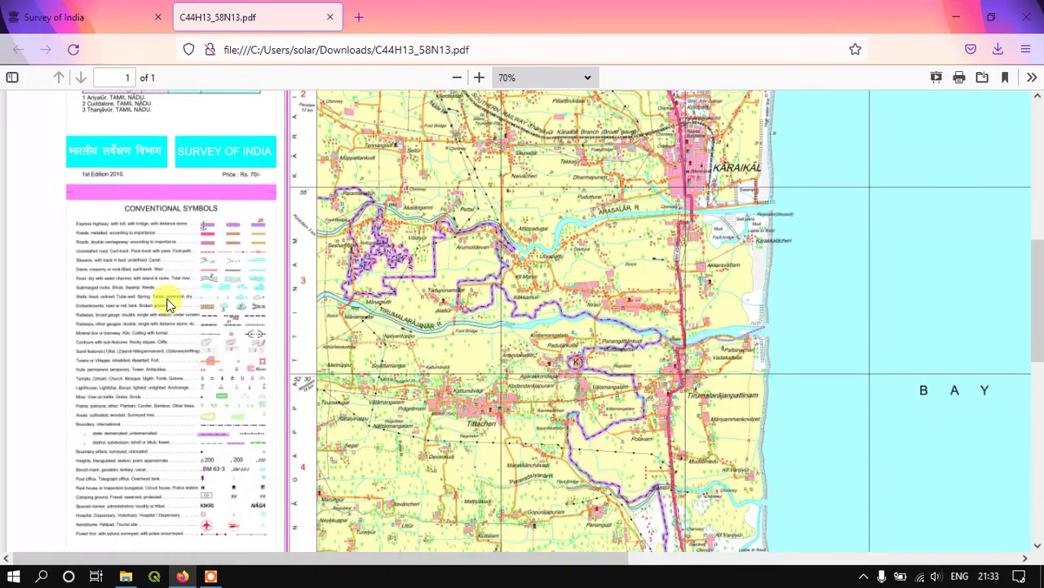
Step: Zoom the map to 100% to read the Conventional Symbols legend beside the area south of Karaikal
ctrl+scroll(169, 303, up, 3)
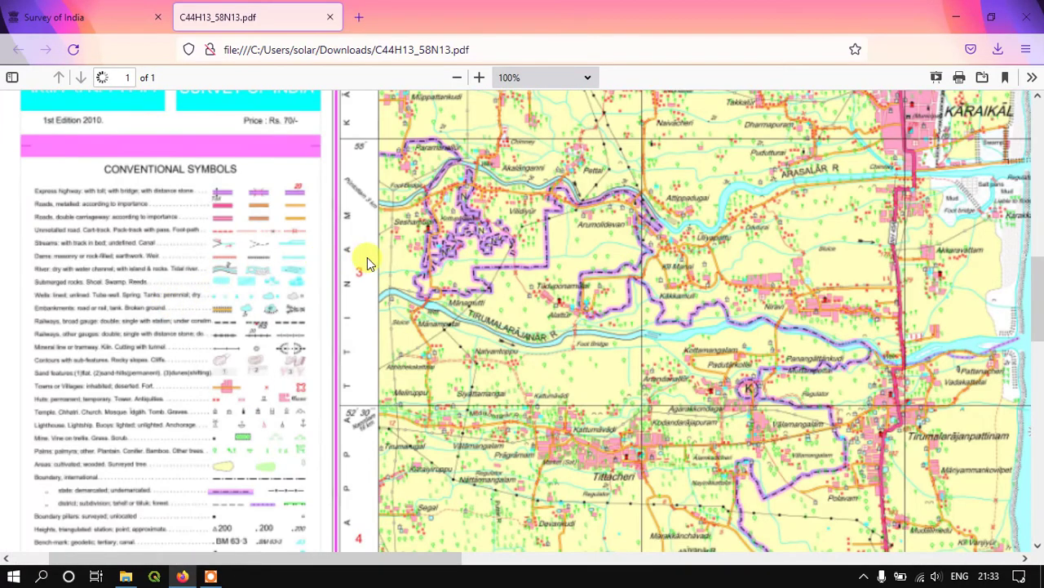
scroll(677, 375, down, 2)
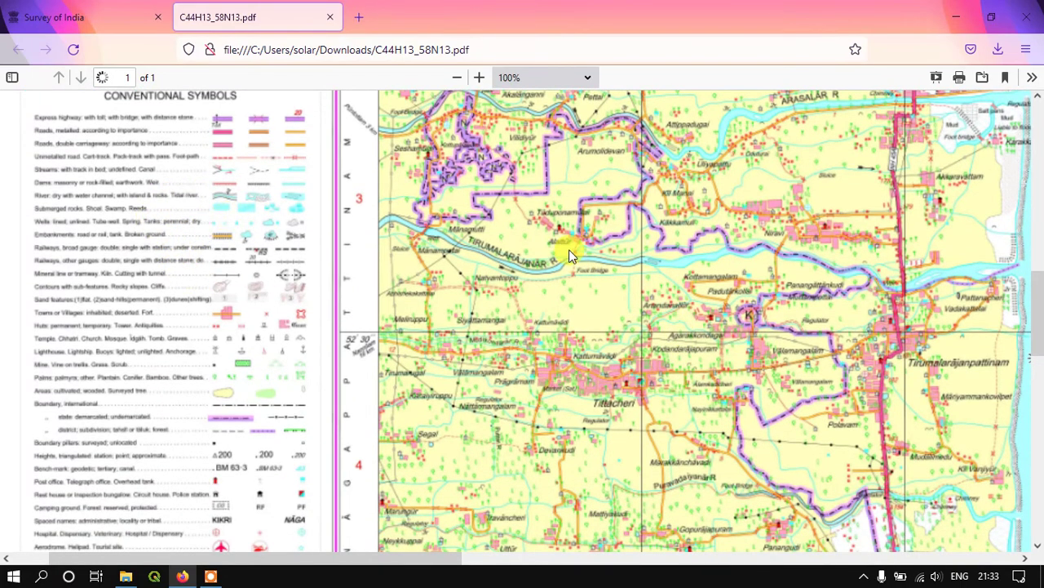
scroll(485, 265, up, 2)
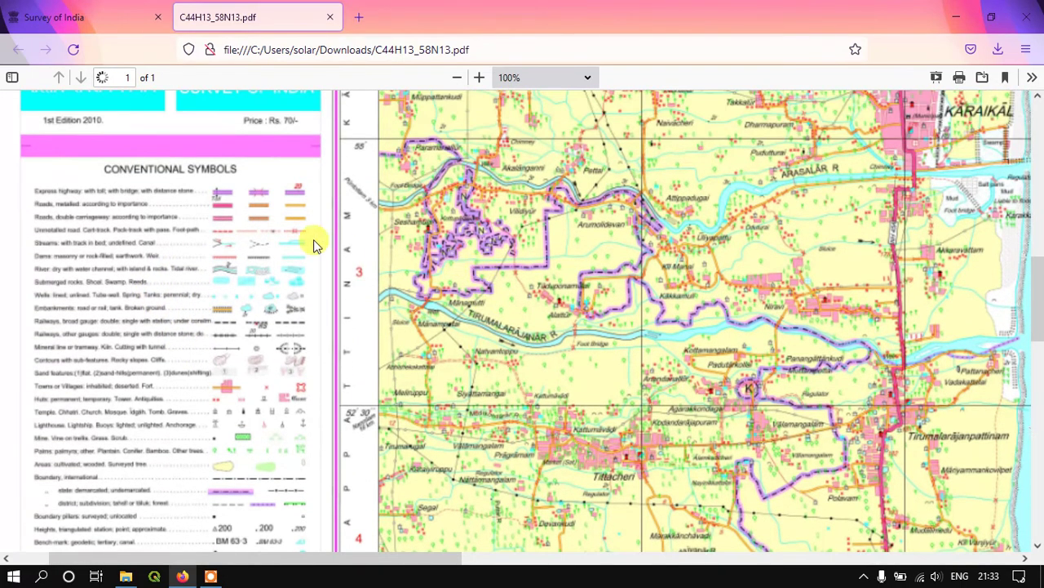
scroll(194, 253, up, 2)
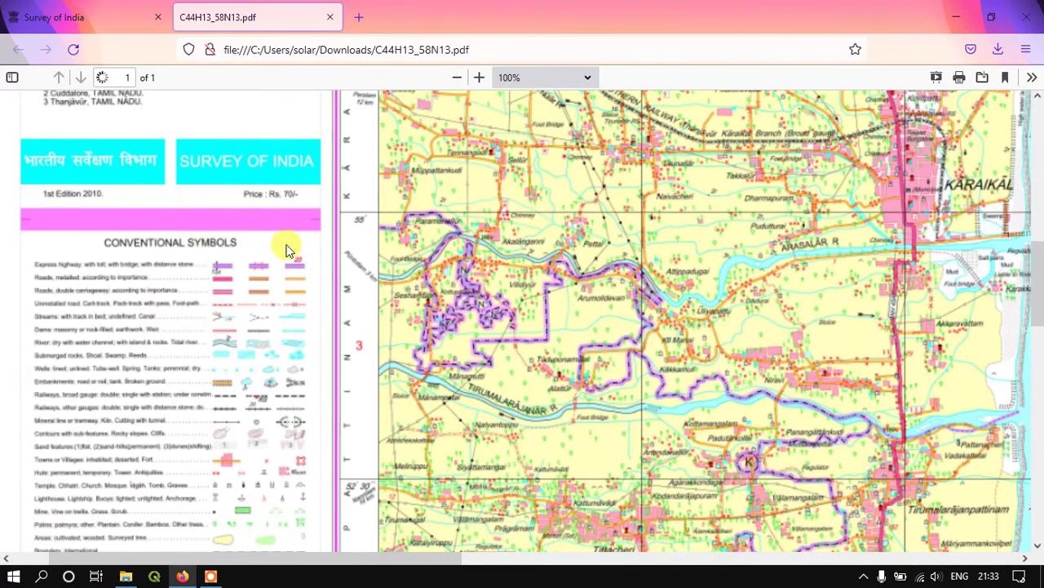
scroll(296, 252, down, 4)
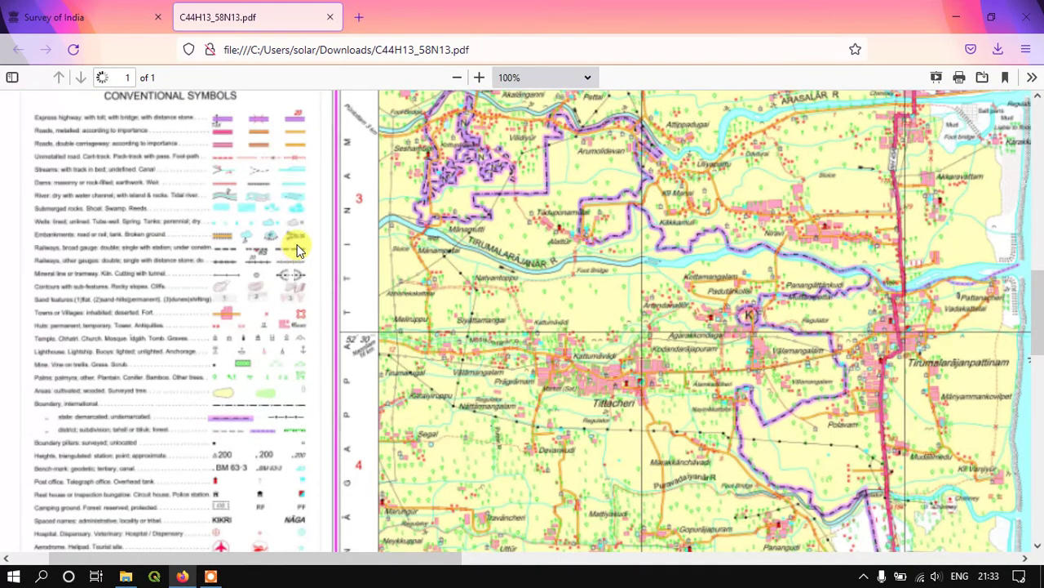
scroll(298, 250, down, 2)
scroll(297, 251, up, 4)
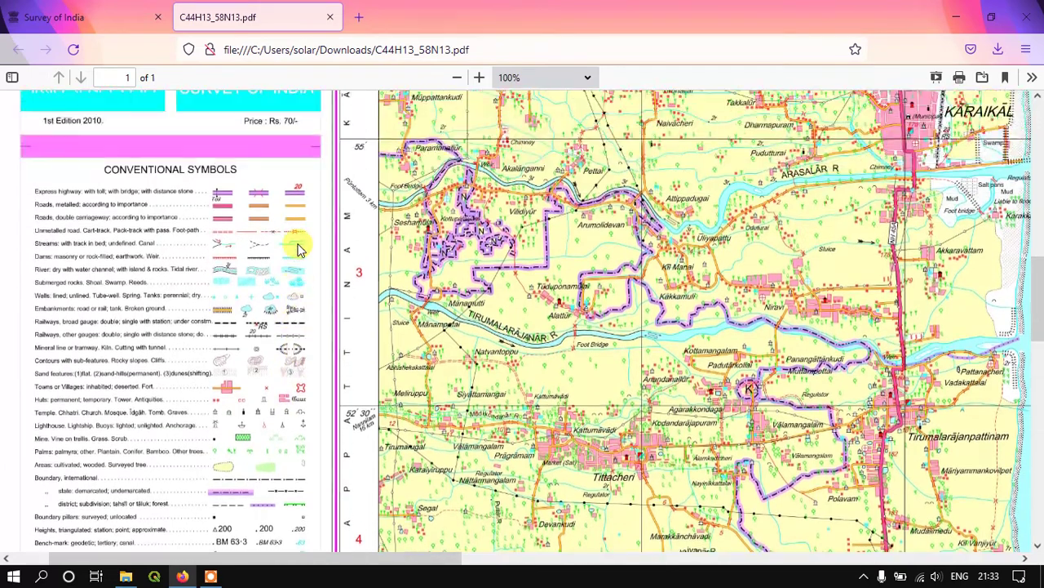
scroll(298, 250, up, 2)
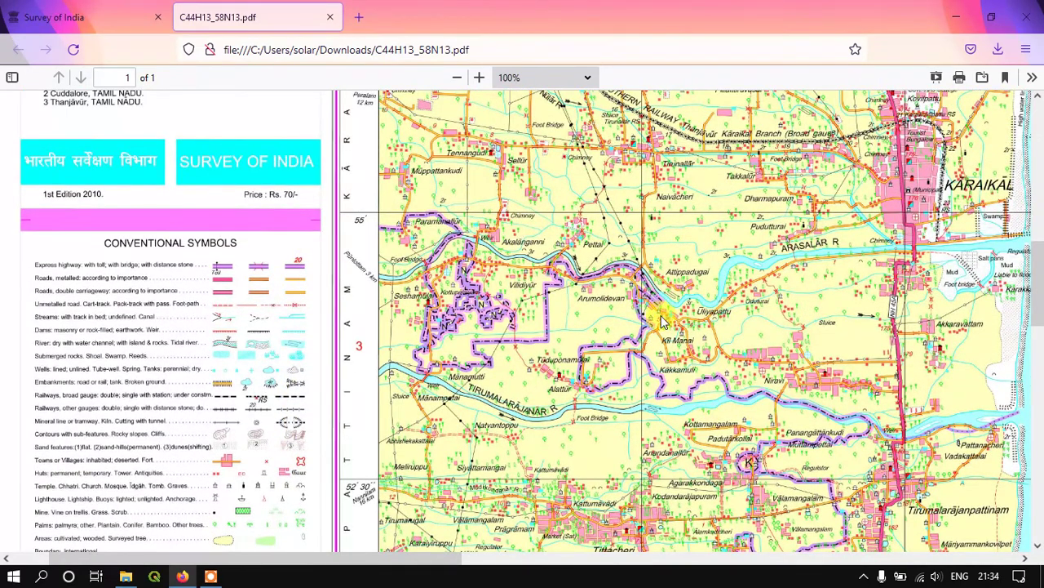
scroll(663, 318, down, 5)
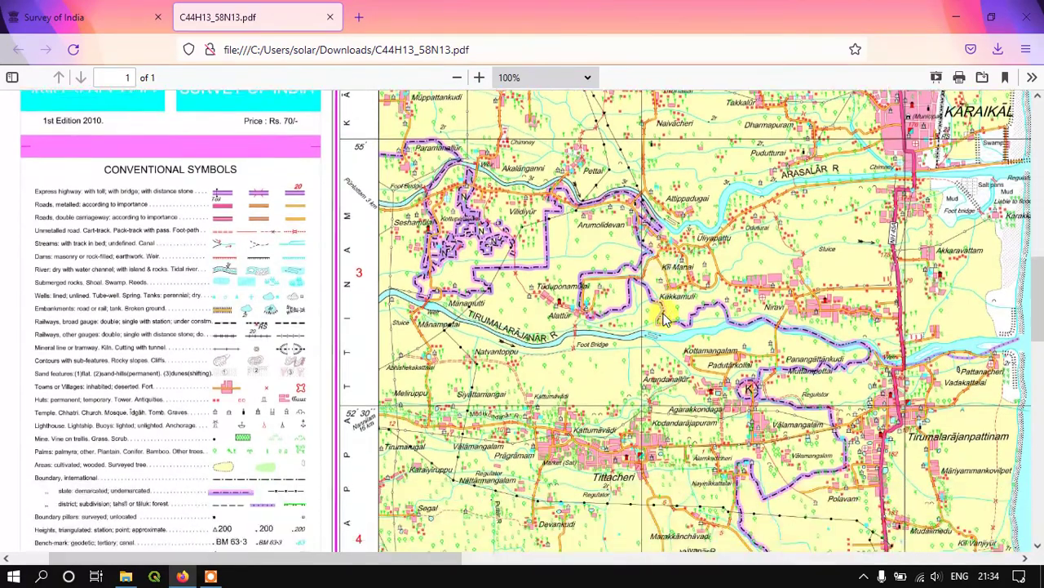
scroll(236, 277, up, 5)
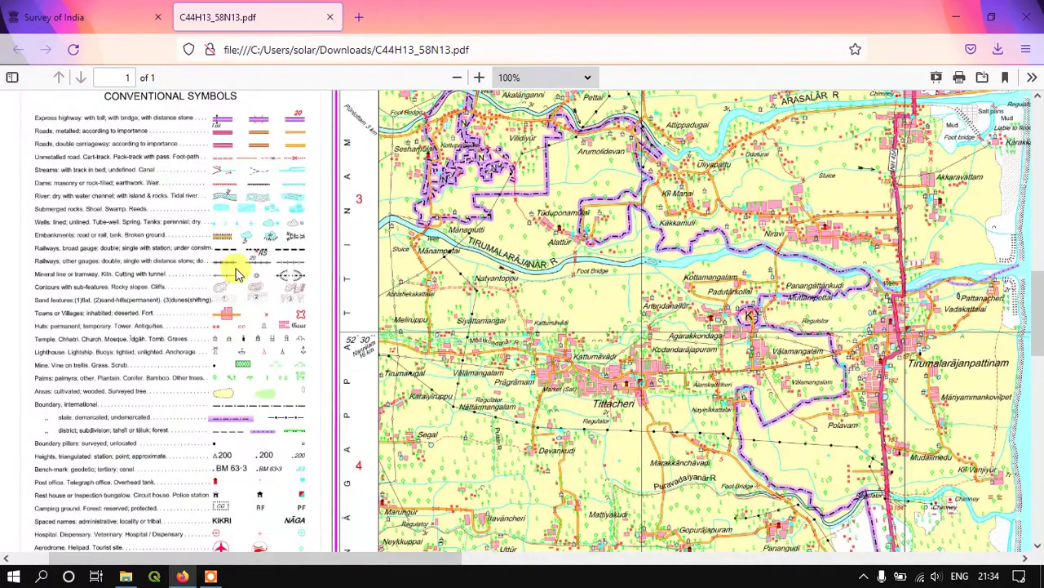